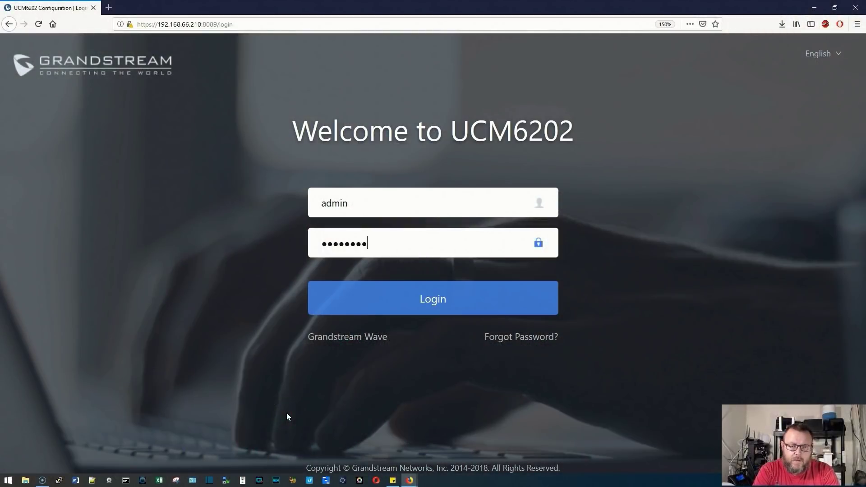
- Submit the admin credentials to reach the UCM6202 System Status dashboard
{"action": "key", "text": "Return"}
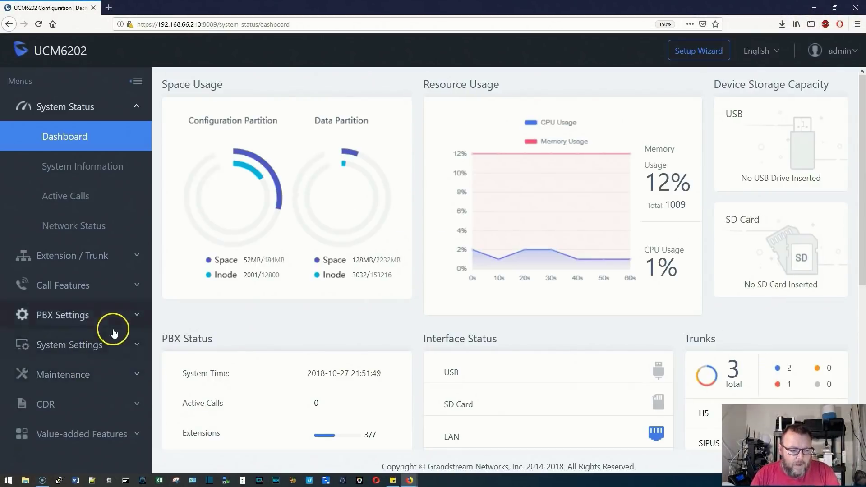
- Go to Value-added Features > Zero Config to list the four discovered GXP1625 and GXP2170 phones
{"action": "left_click", "coordinate": [97, 440]}
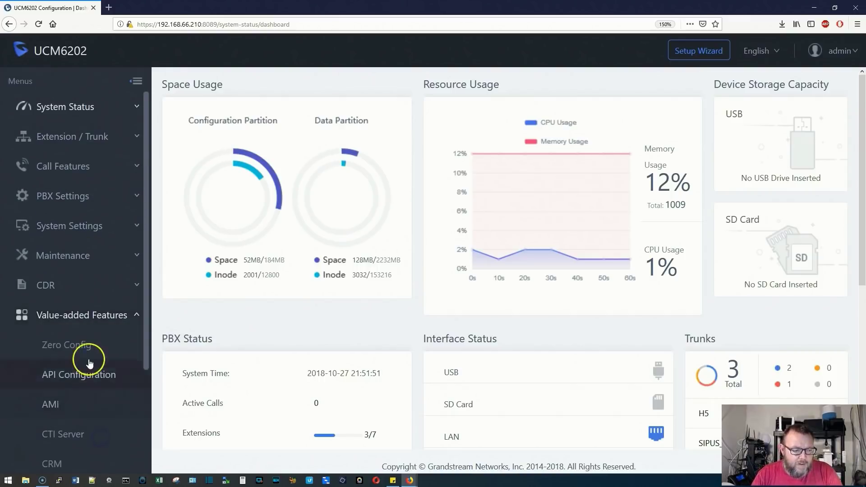
{"action": "left_click", "coordinate": [82, 350]}
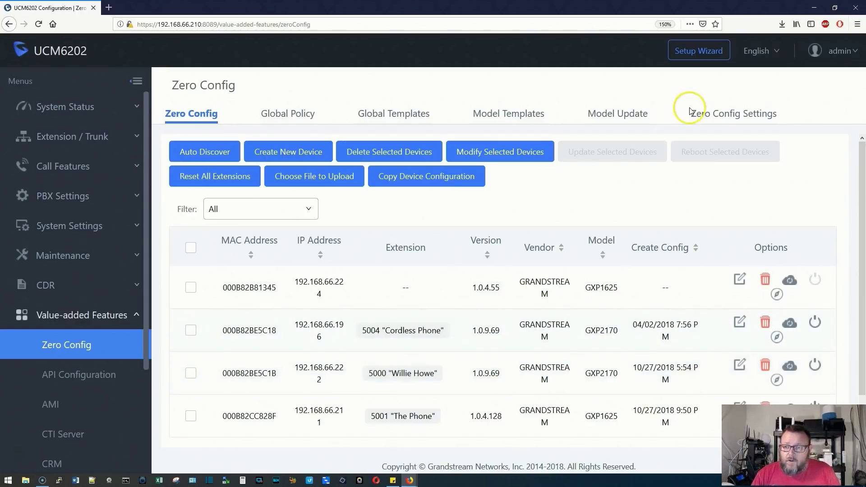
- Scroll through the Zero Config Settings, then bring up the Global Policy sections
{"action": "left_click", "coordinate": [709, 113]}
{"action": "scroll", "coordinate": [607, 201], "scroll_direction": "down", "scroll_amount": 3}
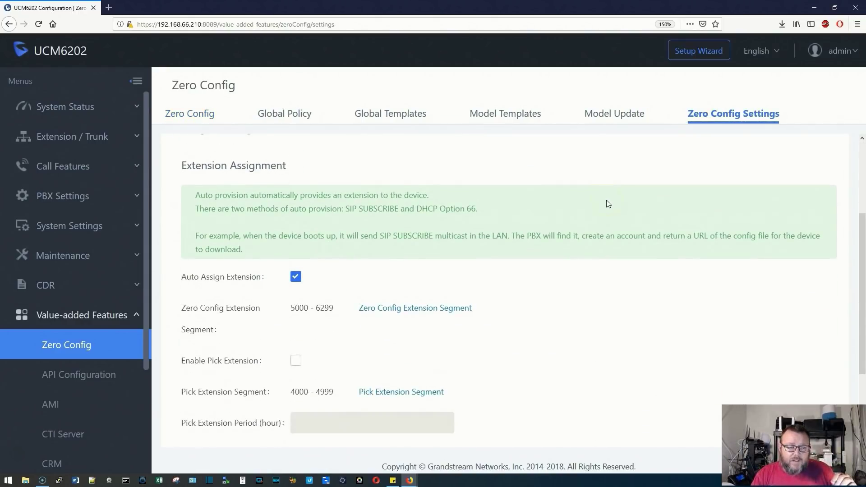
{"action": "scroll", "coordinate": [607, 203], "scroll_direction": "up", "scroll_amount": 3}
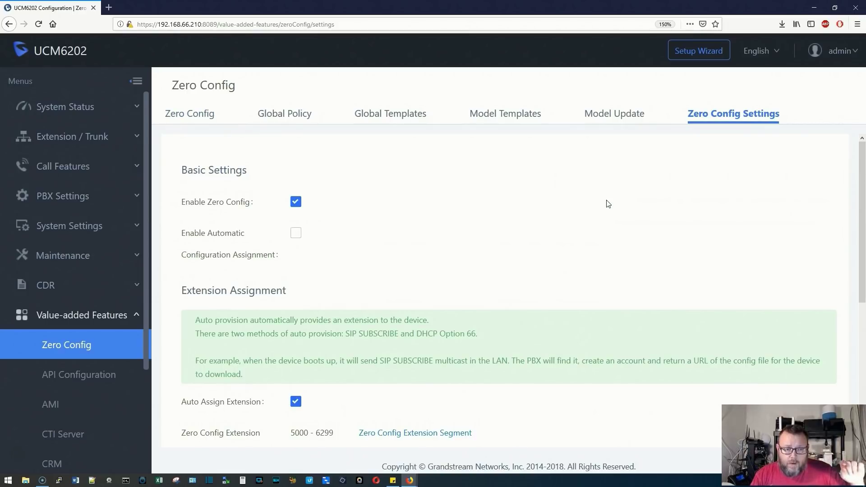
{"action": "scroll", "coordinate": [607, 204], "scroll_direction": "down", "scroll_amount": 2}
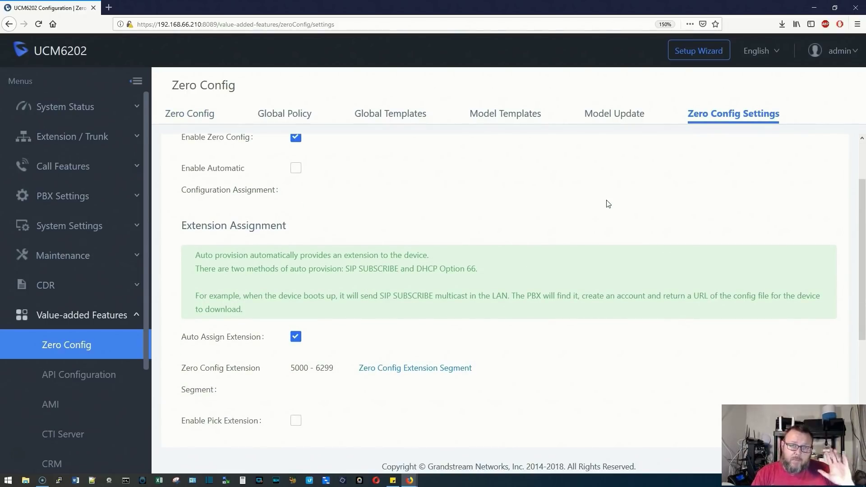
{"action": "scroll", "coordinate": [608, 204], "scroll_direction": "down", "scroll_amount": 5}
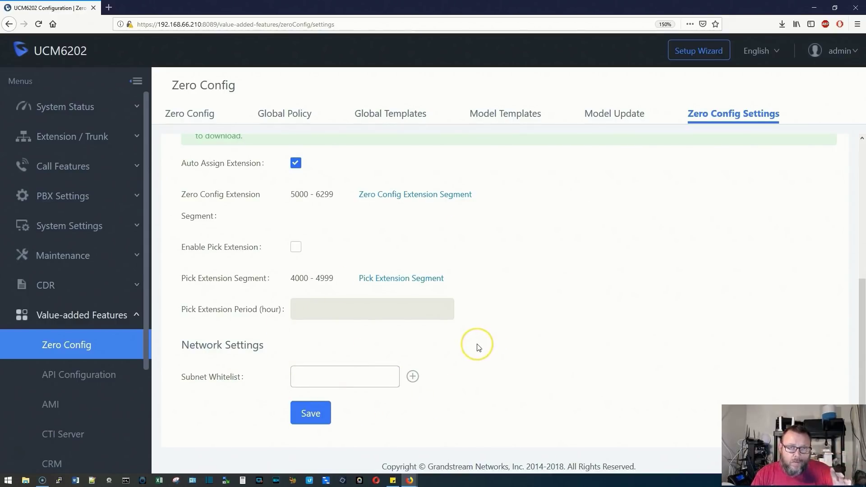
{"action": "scroll", "coordinate": [479, 348], "scroll_direction": "up", "scroll_amount": 3}
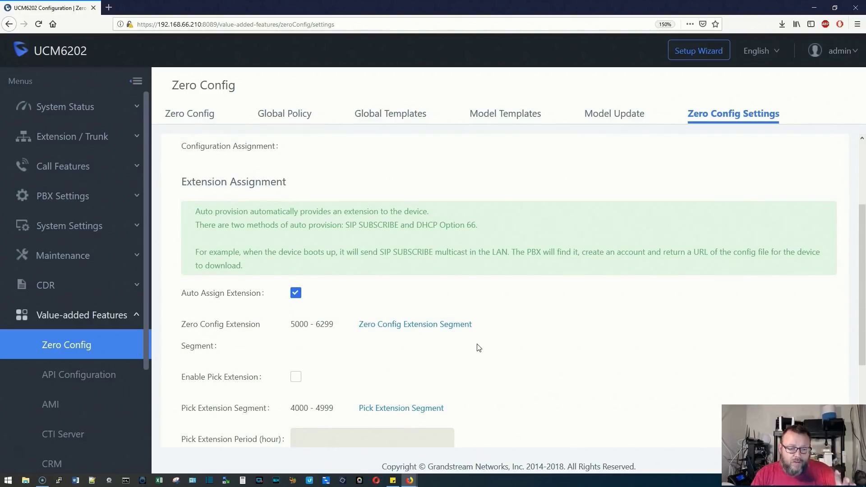
{"action": "scroll", "coordinate": [478, 347], "scroll_direction": "down", "scroll_amount": 3}
{"action": "left_click", "coordinate": [285, 113]}
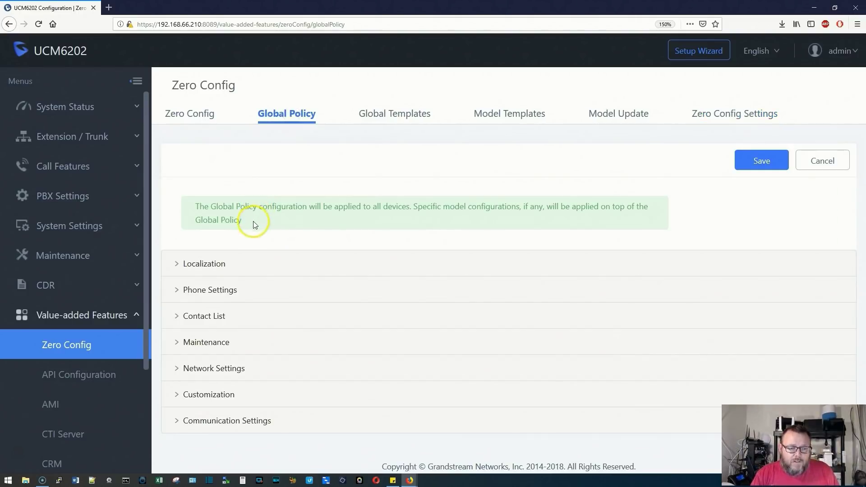
{"action": "left_click", "coordinate": [328, 274]}
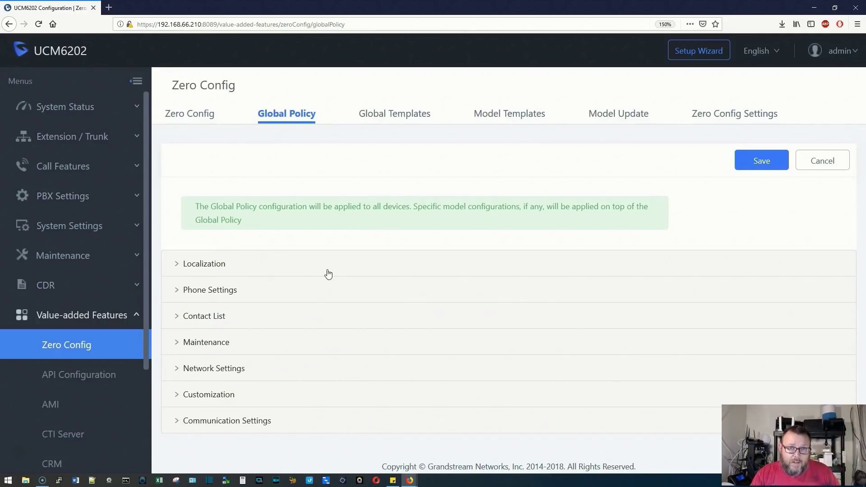
{"action": "left_click", "coordinate": [324, 270]}
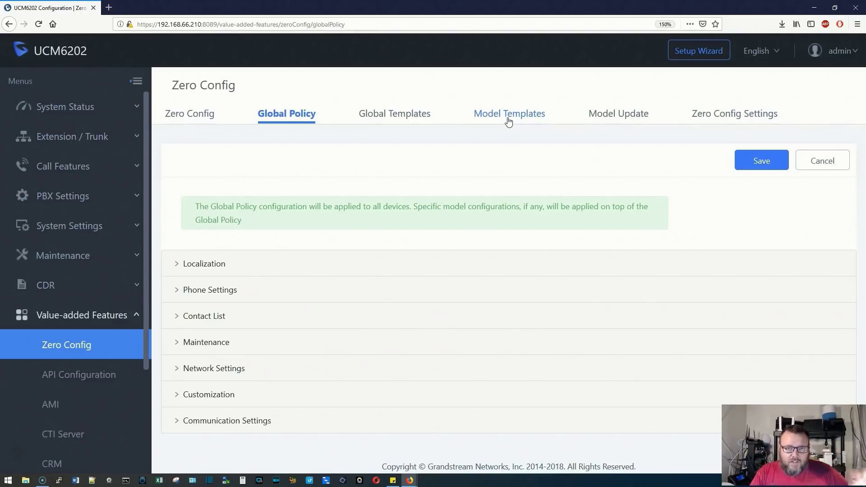
{"action": "left_click", "coordinate": [509, 121]}
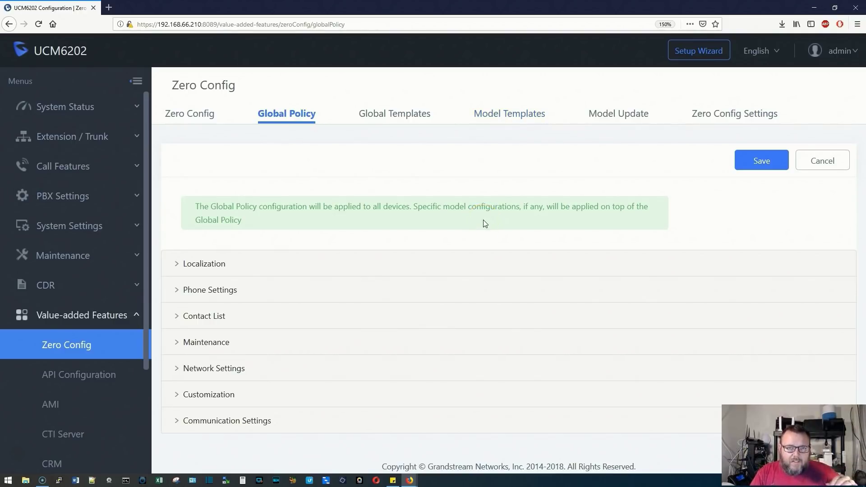
{"action": "left_click", "coordinate": [179, 266]}
{"action": "scroll", "coordinate": [305, 300], "scroll_direction": "down", "scroll_amount": 3}
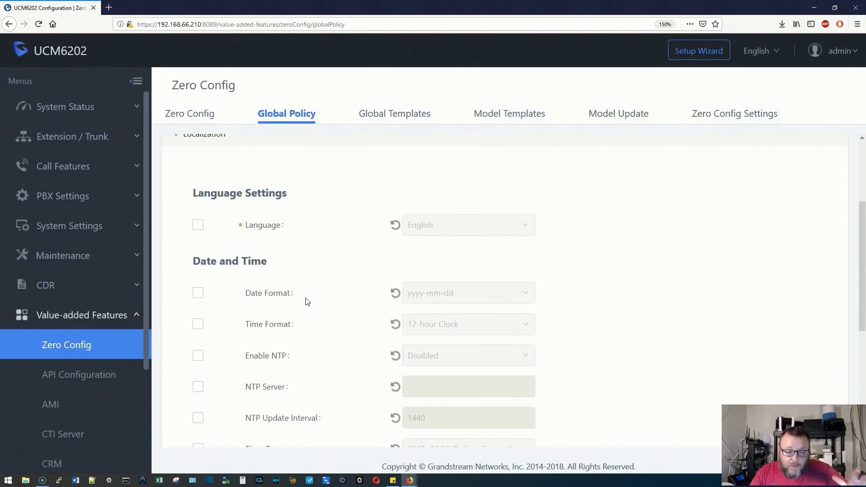
{"action": "scroll", "coordinate": [316, 305], "scroll_direction": "down", "scroll_amount": 2}
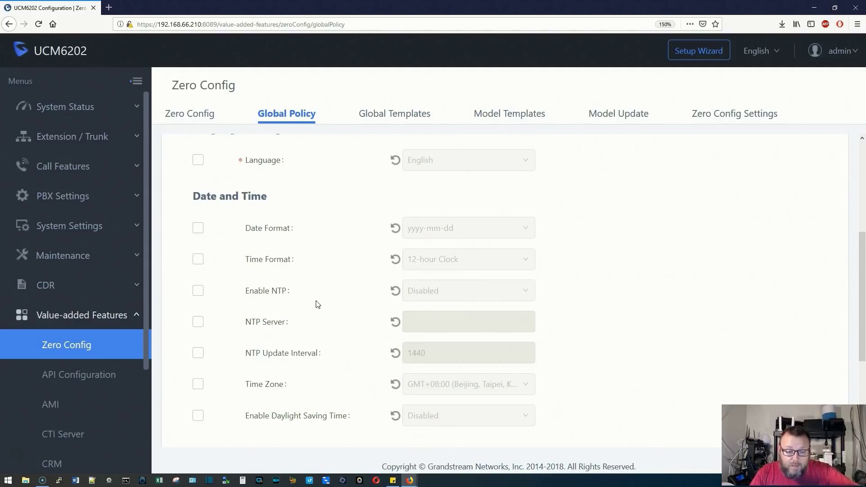
{"action": "scroll", "coordinate": [317, 305], "scroll_direction": "down", "scroll_amount": 4}
{"action": "scroll", "coordinate": [317, 304], "scroll_direction": "up", "scroll_amount": 2}
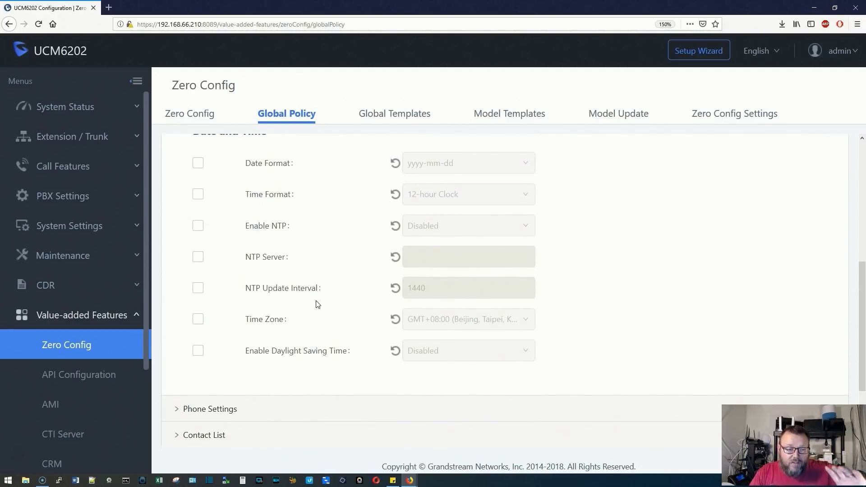
{"action": "scroll", "coordinate": [318, 304], "scroll_direction": "up", "scroll_amount": 2}
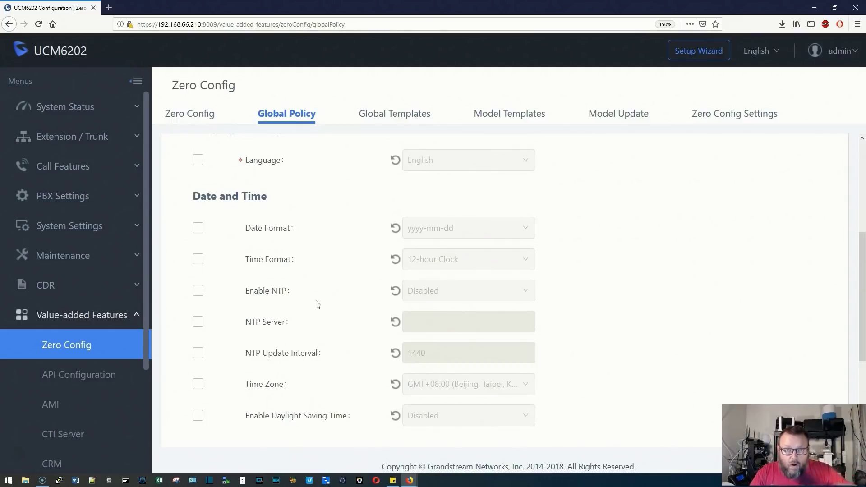
{"action": "scroll", "coordinate": [280, 269], "scroll_direction": "up", "scroll_amount": 4}
{"action": "left_click", "coordinate": [176, 199]}
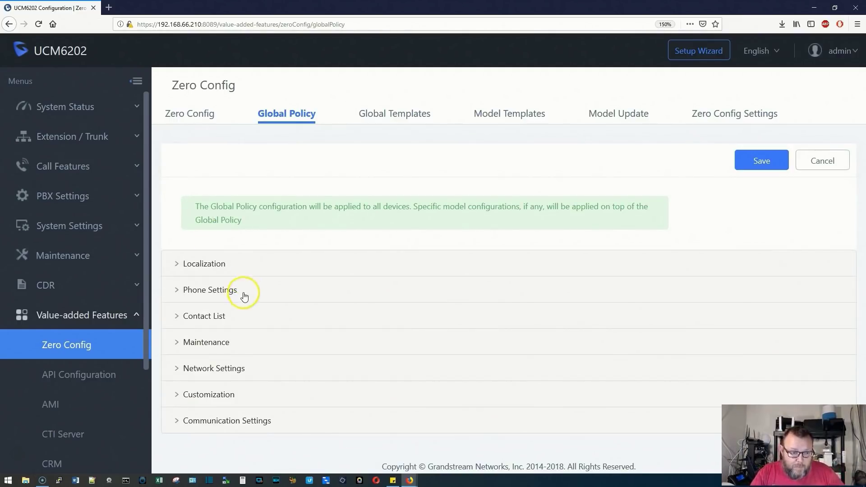
{"action": "left_click", "coordinate": [182, 289]}
{"action": "scroll", "coordinate": [199, 316], "scroll_direction": "down", "scroll_amount": 4}
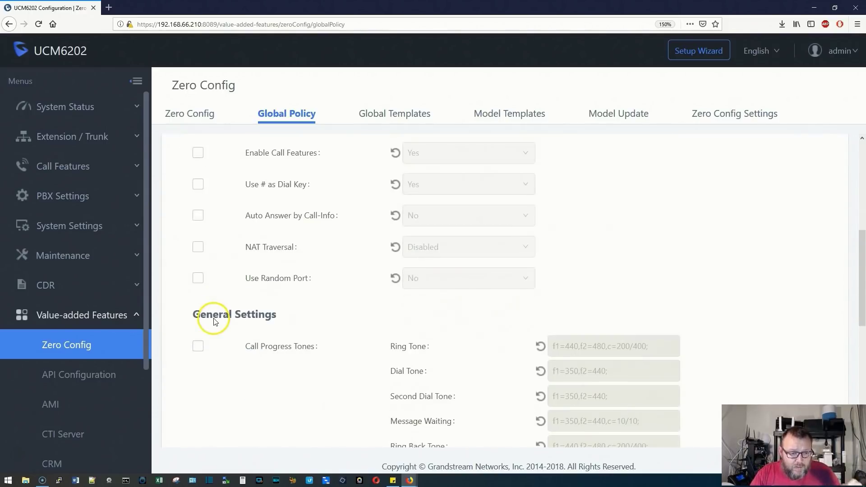
{"action": "scroll", "coordinate": [208, 293], "scroll_direction": "up", "scroll_amount": 1}
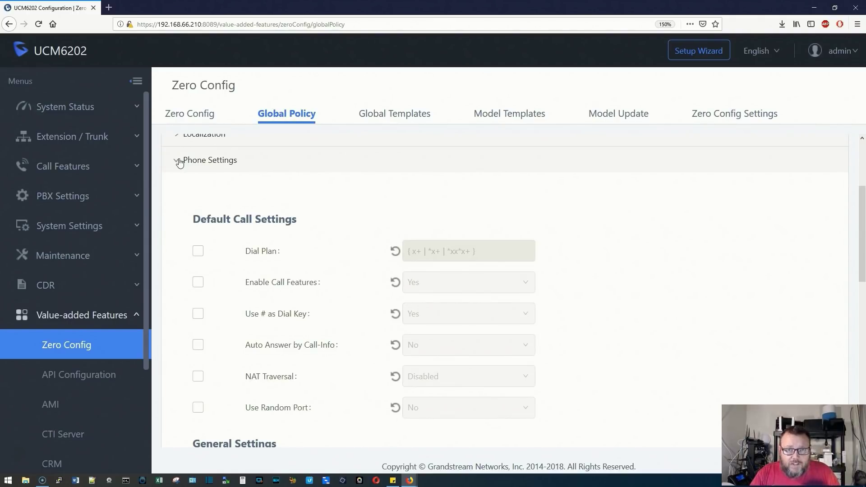
{"action": "left_click", "coordinate": [179, 162]}
{"action": "left_click", "coordinate": [181, 317]}
{"action": "scroll", "coordinate": [203, 311], "scroll_direction": "down", "scroll_amount": 3}
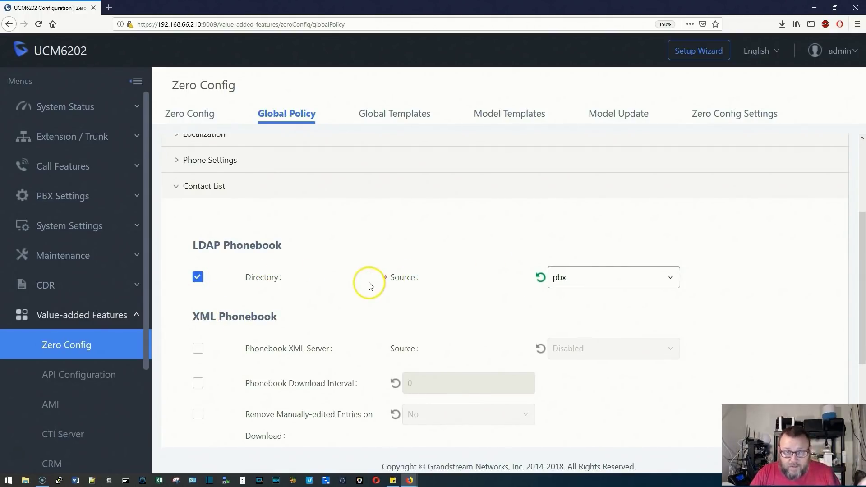
- Collapse Contact List, then expand and review the Maintenance upgrade and provision settings before collapsing them
{"action": "left_click", "coordinate": [179, 186]}
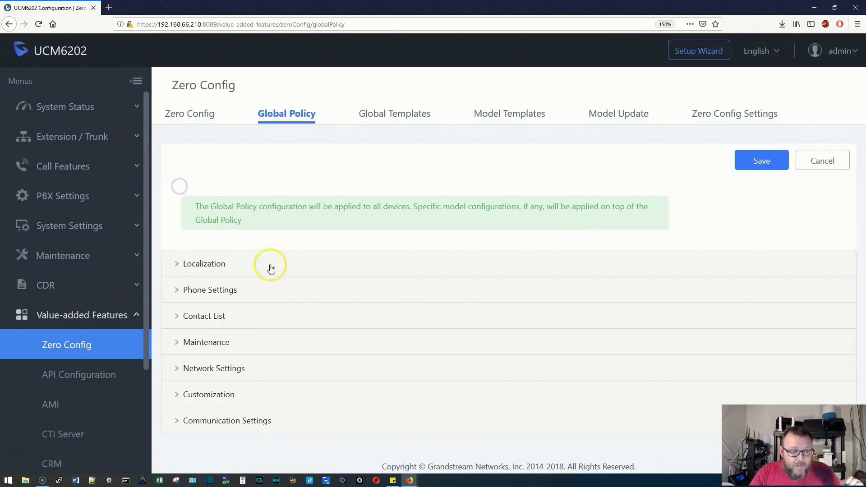
{"action": "left_click", "coordinate": [177, 343]}
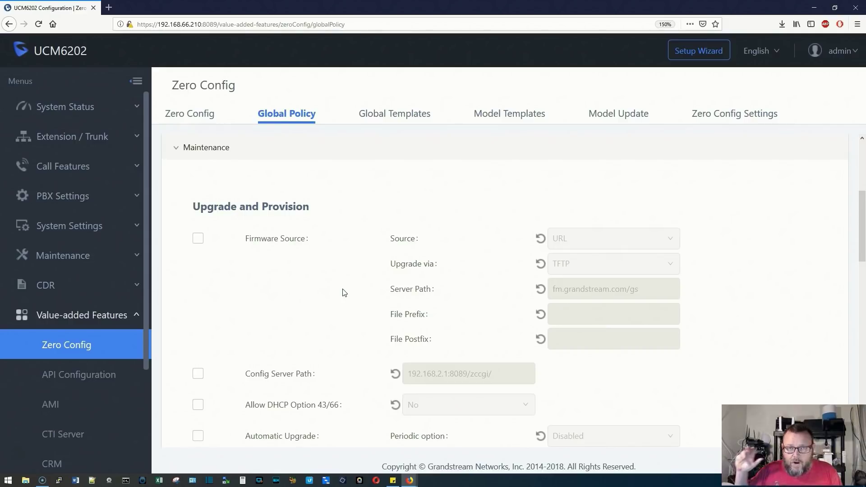
{"action": "left_click", "coordinate": [323, 283]}
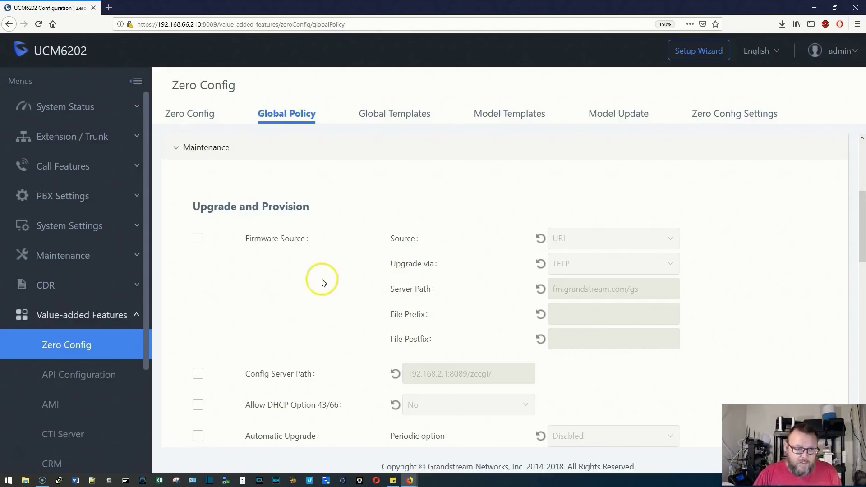
{"action": "left_click", "coordinate": [186, 153]}
- Expand Network Settings and review its IP, QoS, SIP and Whitelist options
{"action": "left_click", "coordinate": [189, 370]}
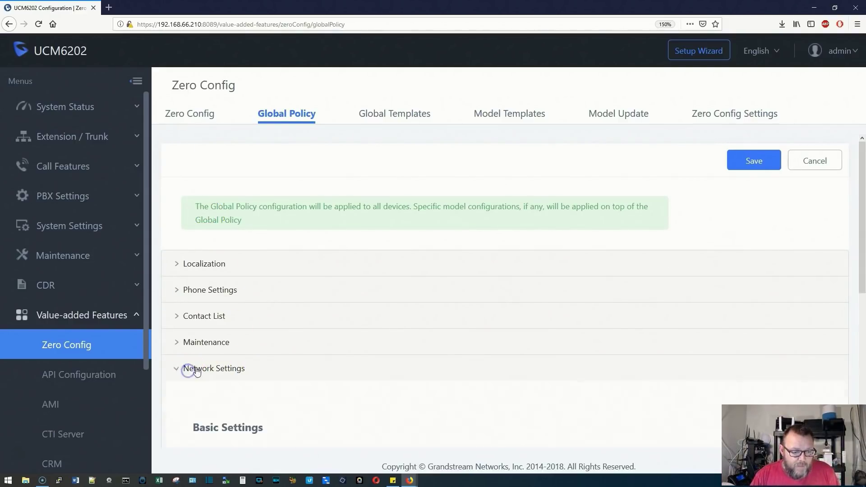
{"action": "scroll", "coordinate": [216, 365], "scroll_direction": "down", "scroll_amount": 5}
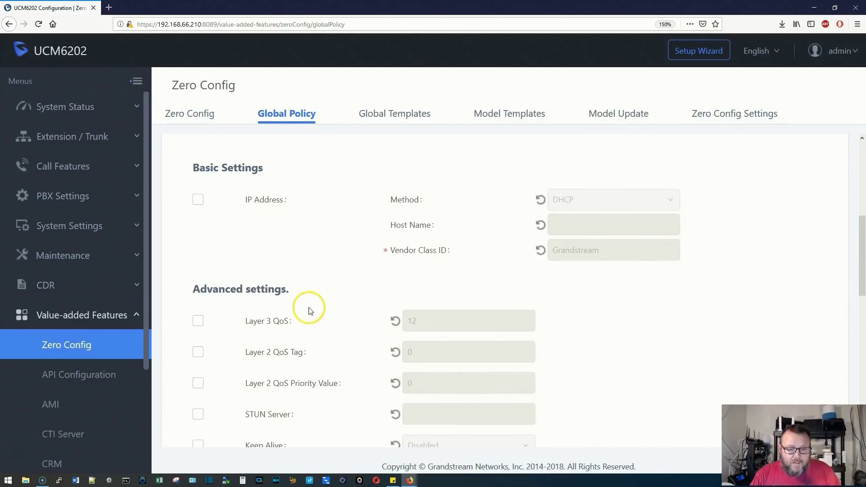
{"action": "scroll", "coordinate": [316, 321], "scroll_direction": "down", "scroll_amount": 4}
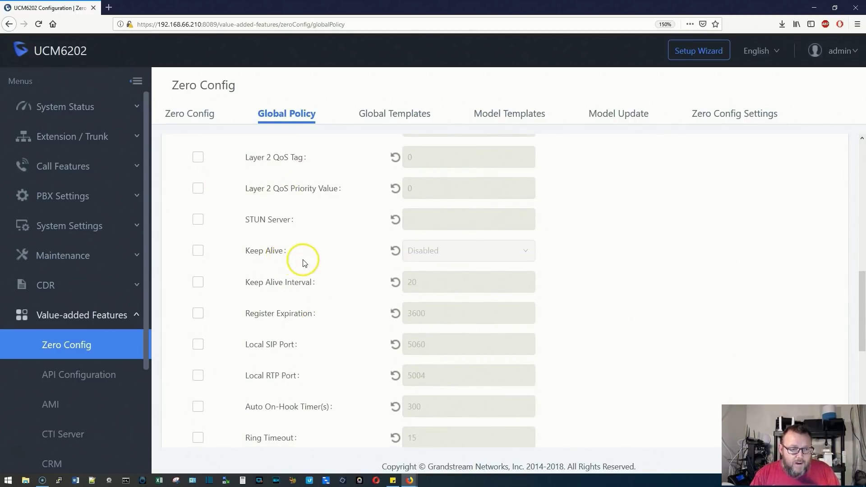
{"action": "scroll", "coordinate": [303, 261], "scroll_direction": "up", "scroll_amount": 1}
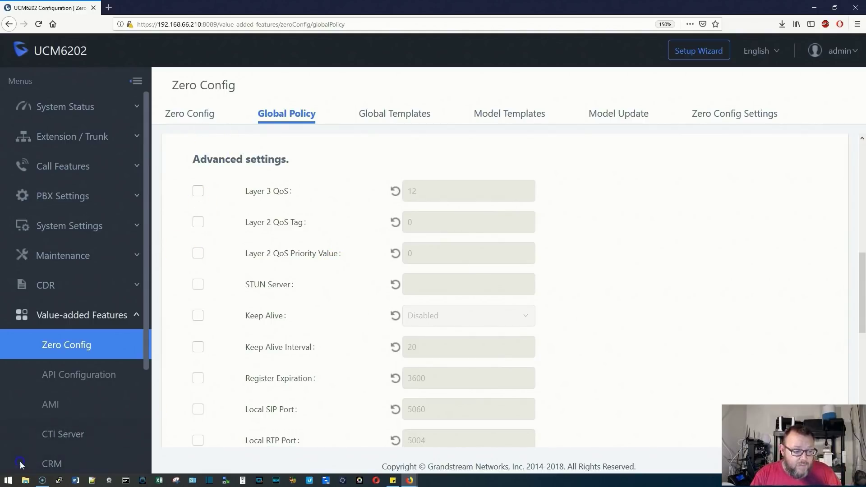
{"action": "scroll", "coordinate": [381, 257], "scroll_direction": "down", "scroll_amount": 5}
{"action": "scroll", "coordinate": [386, 255], "scroll_direction": "down", "scroll_amount": 3}
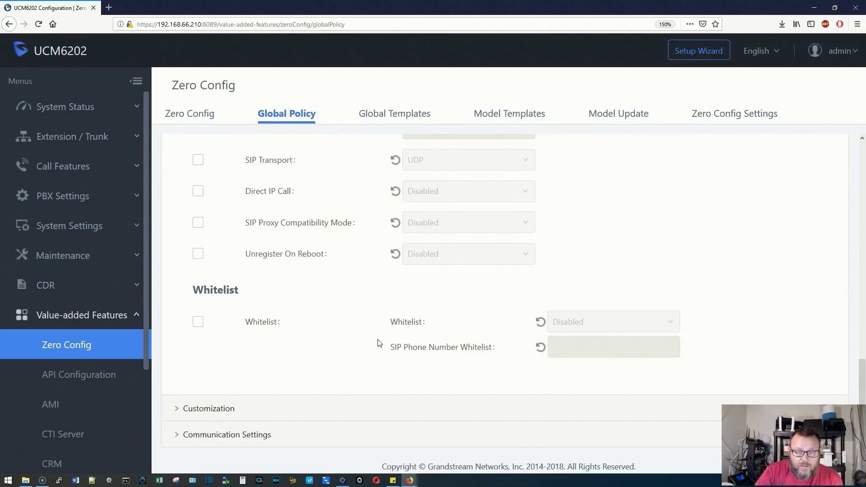
- Expand Communication Settings and review the Email SMTP and FTP options
{"action": "left_click", "coordinate": [240, 433]}
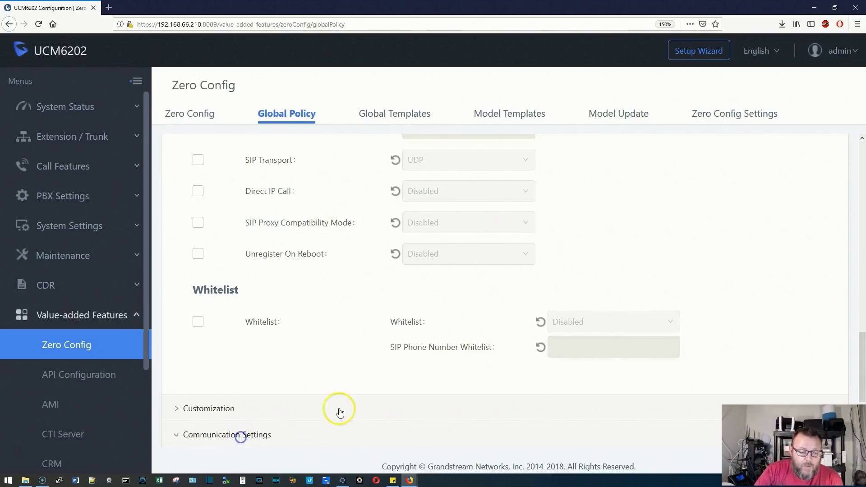
{"action": "scroll", "coordinate": [351, 406], "scroll_direction": "down", "scroll_amount": 5}
{"action": "scroll", "coordinate": [351, 406], "scroll_direction": "down", "scroll_amount": 3}
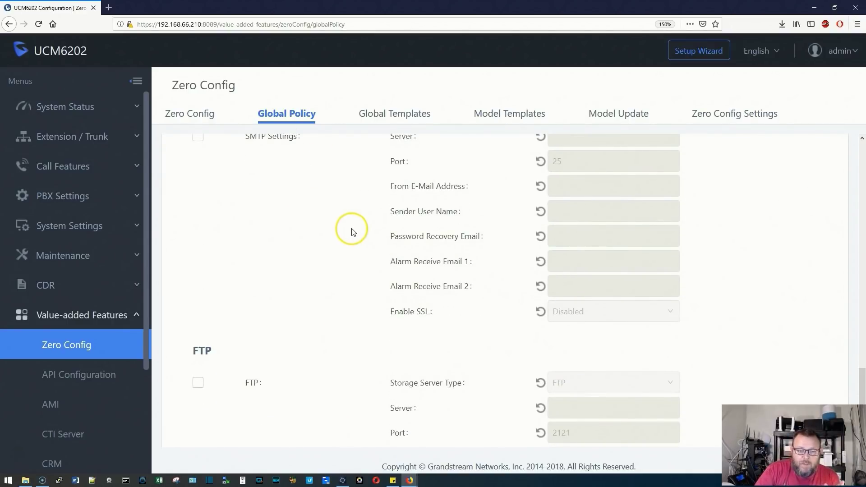
{"action": "scroll", "coordinate": [354, 290], "scroll_direction": "down", "scroll_amount": 2}
{"action": "scroll", "coordinate": [333, 305], "scroll_direction": "up", "scroll_amount": 6}
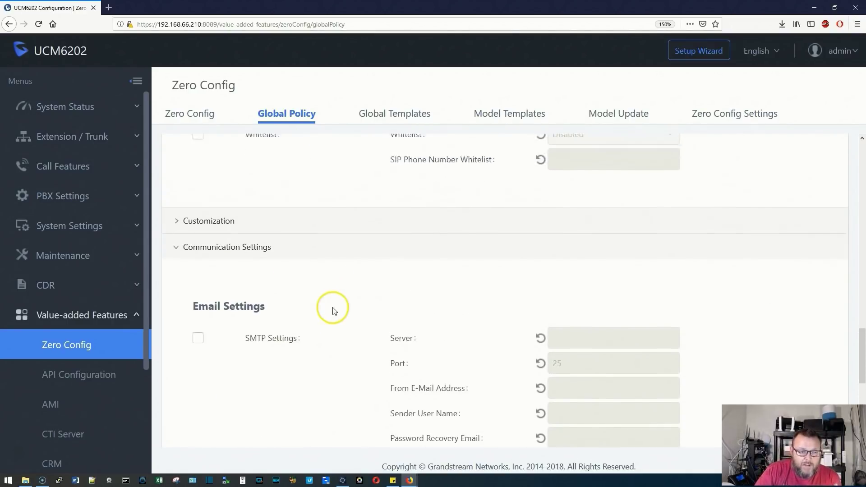
- Expand the Customization section and scroll to the Wallpaper resolution options
{"action": "left_click", "coordinate": [251, 261]}
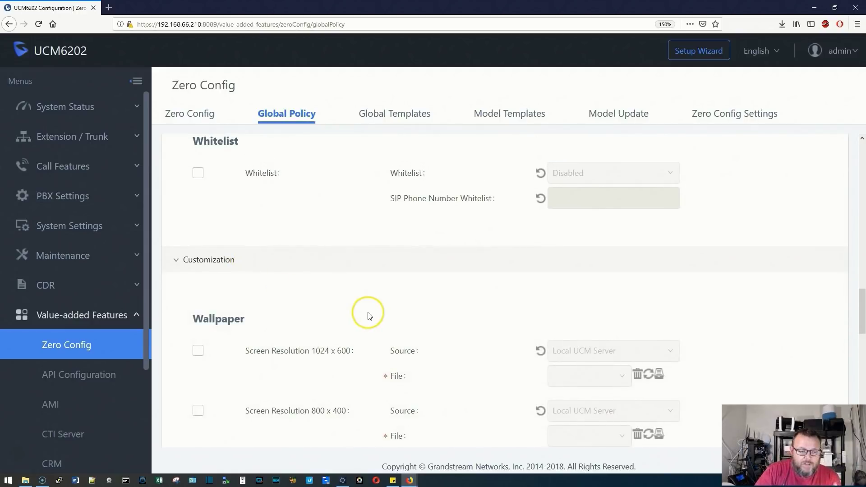
{"action": "scroll", "coordinate": [368, 316], "scroll_direction": "down", "scroll_amount": 5}
{"action": "scroll", "coordinate": [378, 316], "scroll_direction": "up", "scroll_amount": 1}
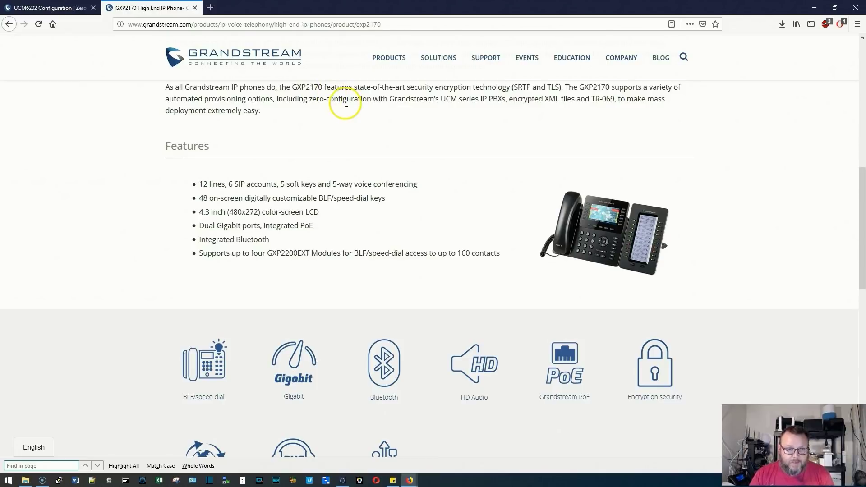
- Highlight the GXP2170's 480x272 screen size, then return to the UCM6202 Global Policy page
{"action": "left_click_drag", "start_coordinate": [230, 212], "coordinate": [247, 210]}
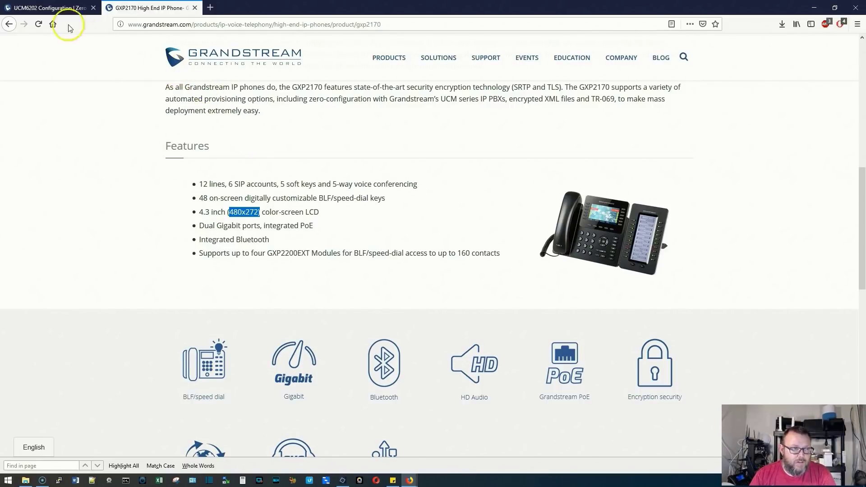
{"action": "left_click", "coordinate": [49, 9]}
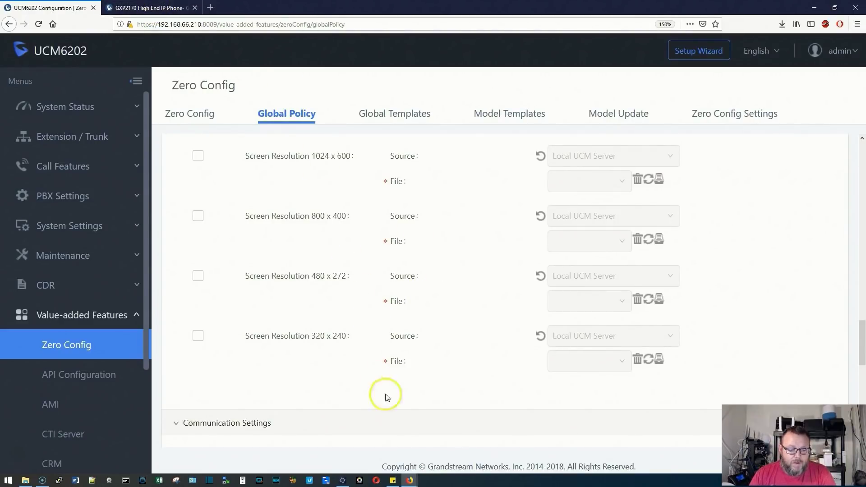
- Start a new blank file in Photoshop Elements, checking the UCM6202 browser window meanwhile
{"action": "left_click", "coordinate": [343, 480]}
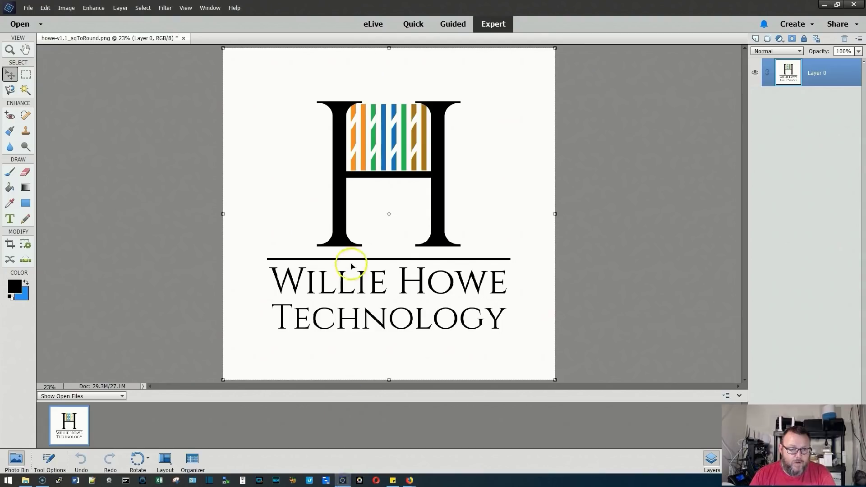
{"action": "left_click", "coordinate": [30, 8]}
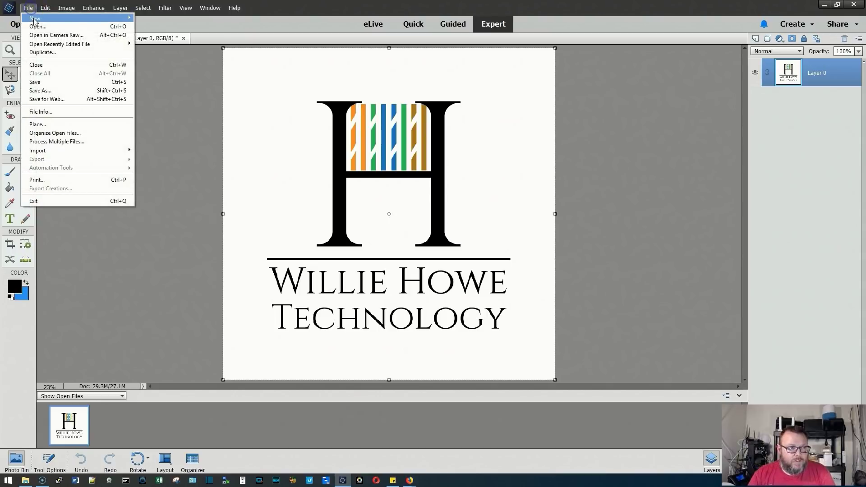
{"action": "mouse_move", "coordinate": [36, 18]}
{"action": "left_click", "coordinate": [154, 20]}
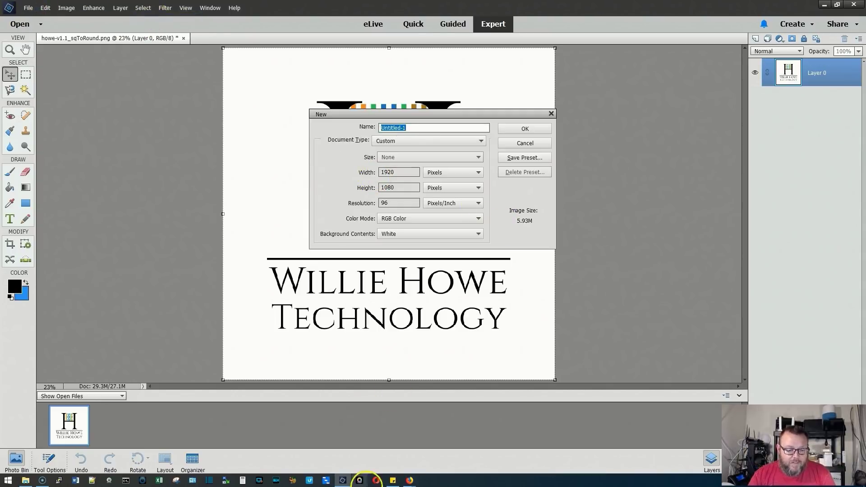
{"action": "left_click", "coordinate": [409, 480]}
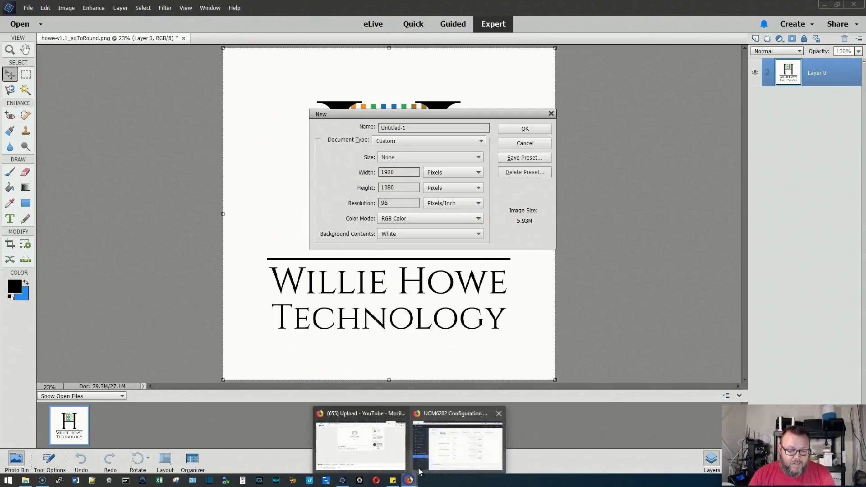
{"action": "left_click", "coordinate": [445, 447]}
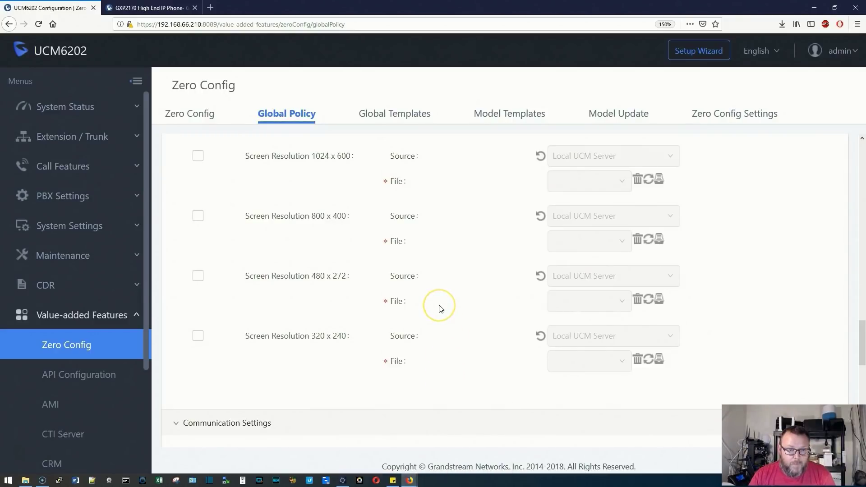
- Set the new image to 480 x 272 pixels and create it
{"action": "left_click", "coordinate": [343, 481]}
{"action": "left_click", "coordinate": [418, 171]}
{"action": "left_click", "coordinate": [403, 172]}
{"action": "type", "text": "480"}
{"action": "key", "text": "Tab"}
{"action": "key", "text": "Tab"}
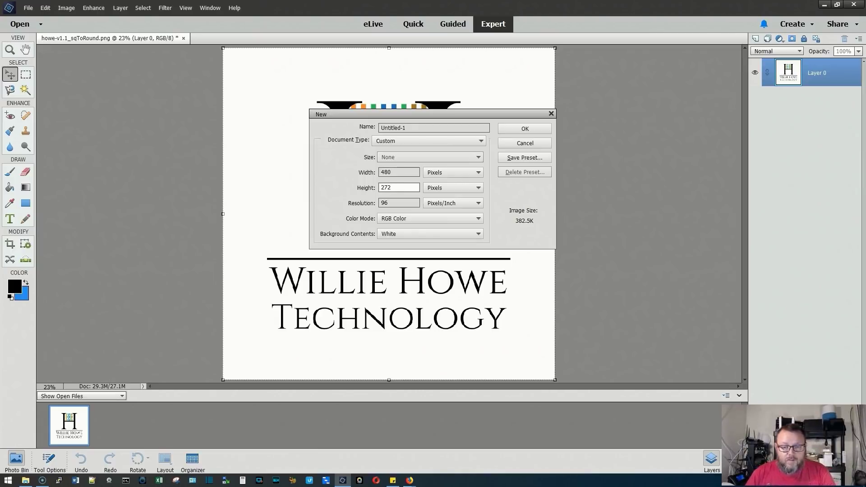
{"action": "left_click", "coordinate": [535, 131]}
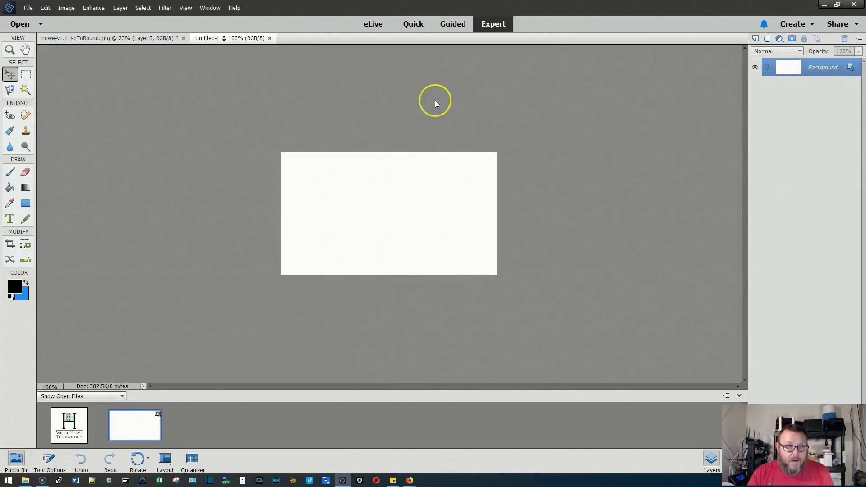
- Paste the square logo from howe-v1.1 into Untitled-1 and bring up the Layer menu
{"action": "left_click", "coordinate": [97, 38]}
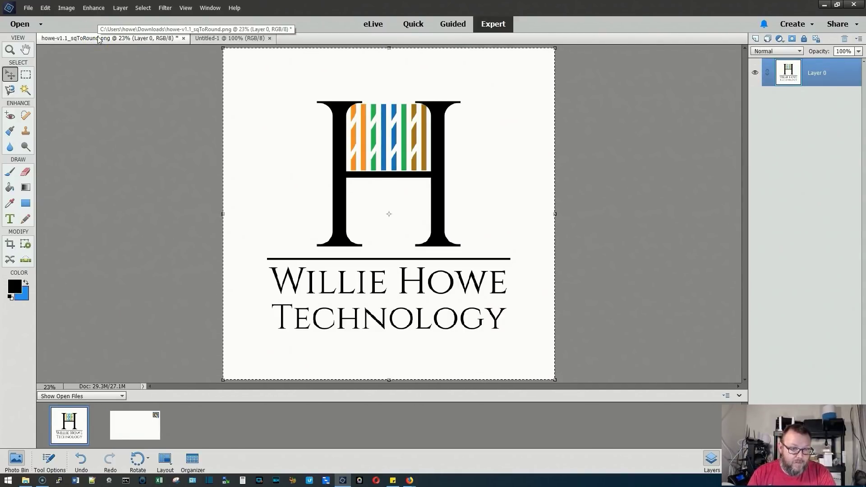
{"action": "left_click", "coordinate": [208, 38]}
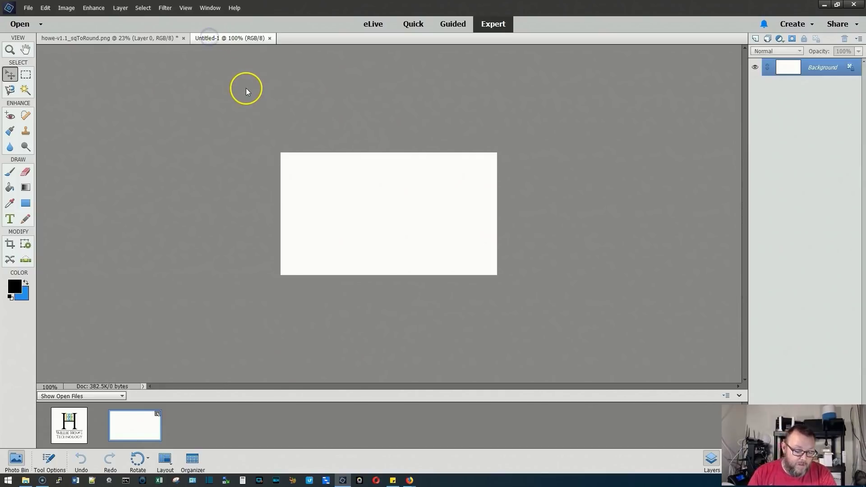
{"action": "key", "text": "ctrl+v"}
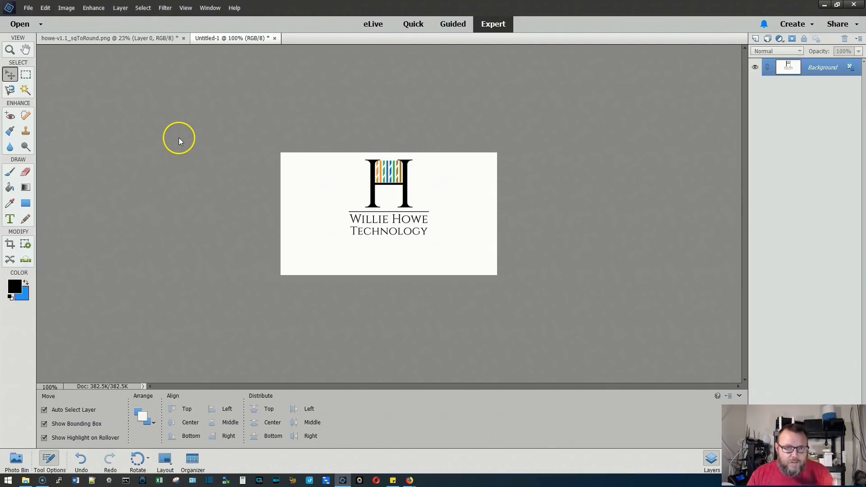
{"action": "left_click", "coordinate": [125, 9]}
{"action": "left_click", "coordinate": [65, 8]}
{"action": "left_click", "coordinate": [120, 9]}
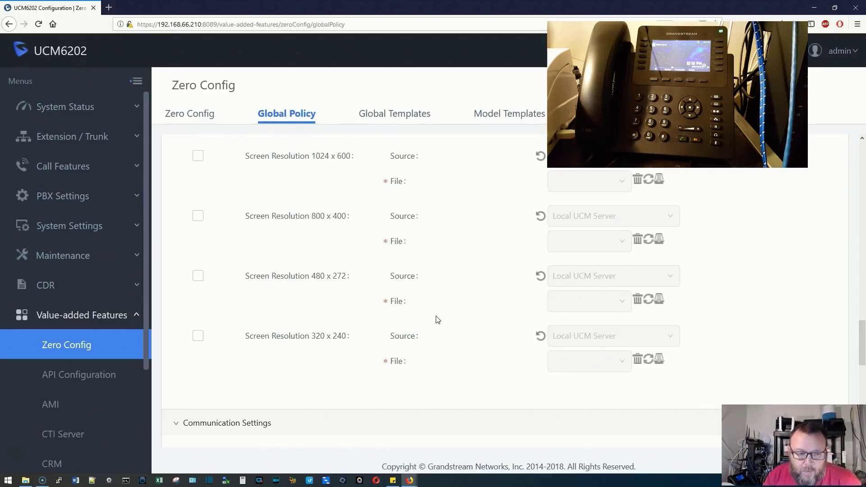
- Enable the 480 x 272 wallpaper with Local UCM Server as its source
{"action": "left_click", "coordinate": [201, 277]}
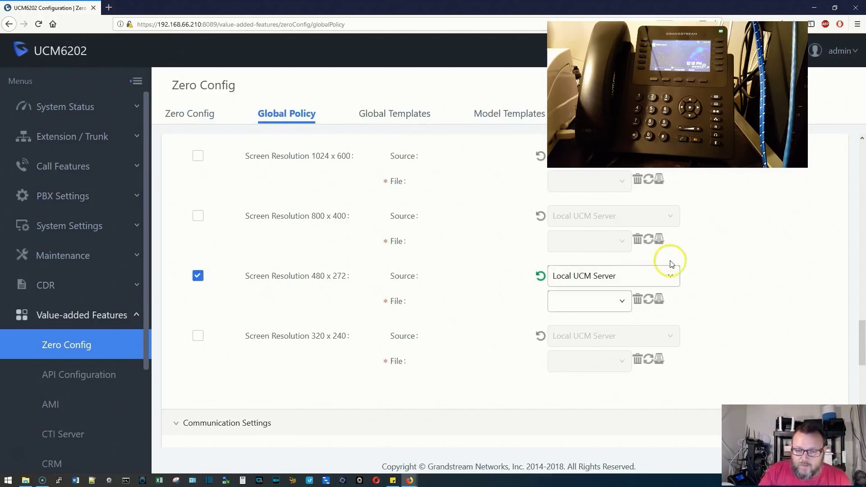
{"action": "left_click", "coordinate": [673, 277]}
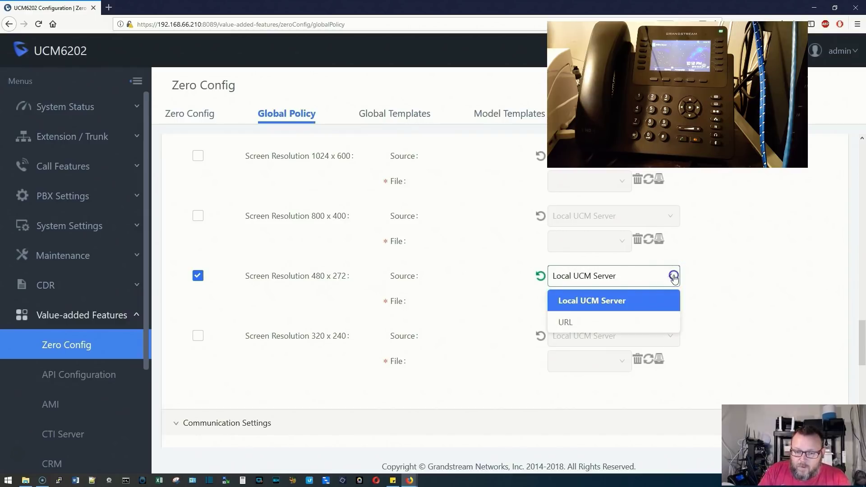
{"action": "left_click", "coordinate": [617, 299]}
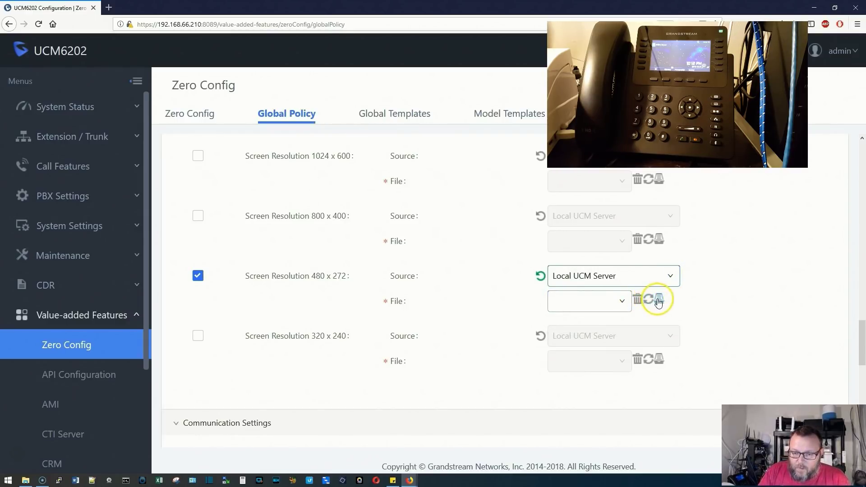
- Upload whphone.jpg to the Root Directory of wallpaper storage
{"action": "left_click", "coordinate": [659, 301]}
{"action": "left_click", "coordinate": [431, 154]}
{"action": "left_click", "coordinate": [380, 179]}
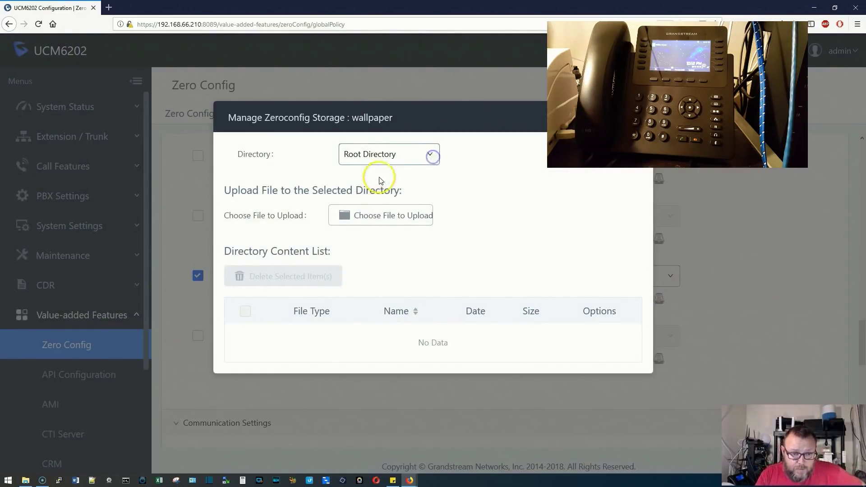
{"action": "left_click", "coordinate": [394, 219]}
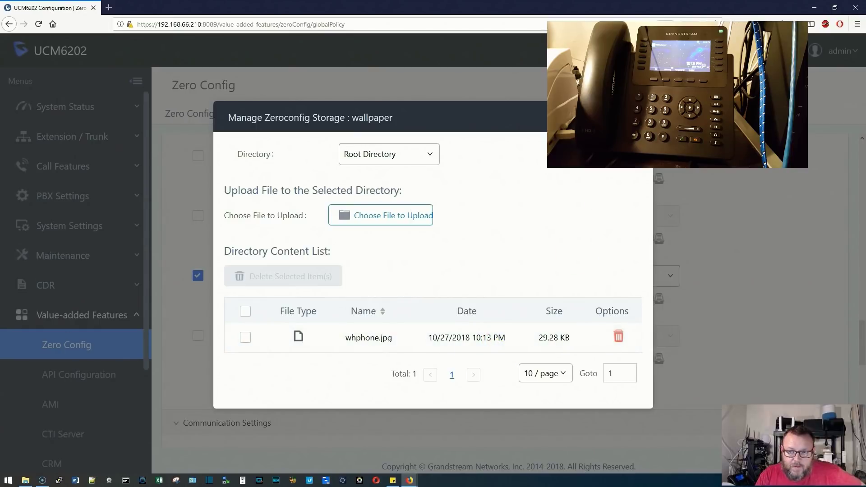
{"action": "left_click", "coordinate": [668, 205]}
{"action": "left_click", "coordinate": [619, 301]}
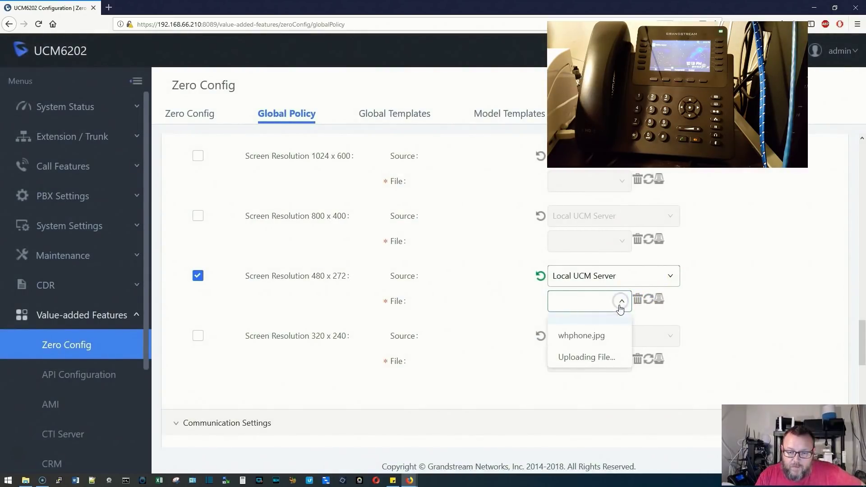
- Pick whphone.jpg as the 480 x 272 wallpaper, save the Global Policy, and return to the device list
{"action": "left_click", "coordinate": [592, 338]}
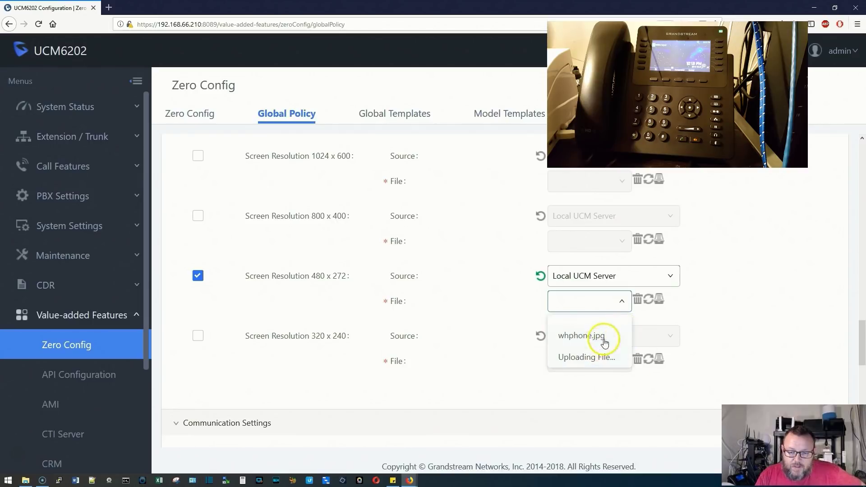
{"action": "left_click", "coordinate": [596, 337]}
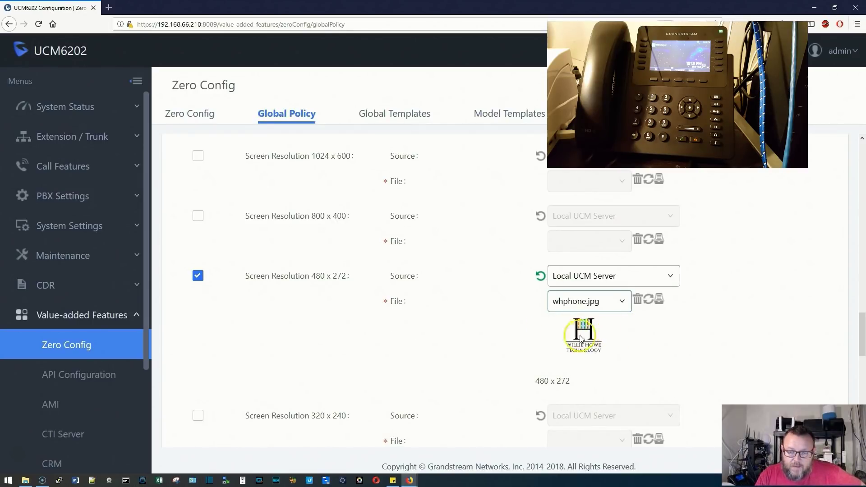
{"action": "scroll", "coordinate": [627, 341], "scroll_direction": "down", "scroll_amount": 5}
{"action": "scroll", "coordinate": [618, 342], "scroll_direction": "down", "scroll_amount": 6}
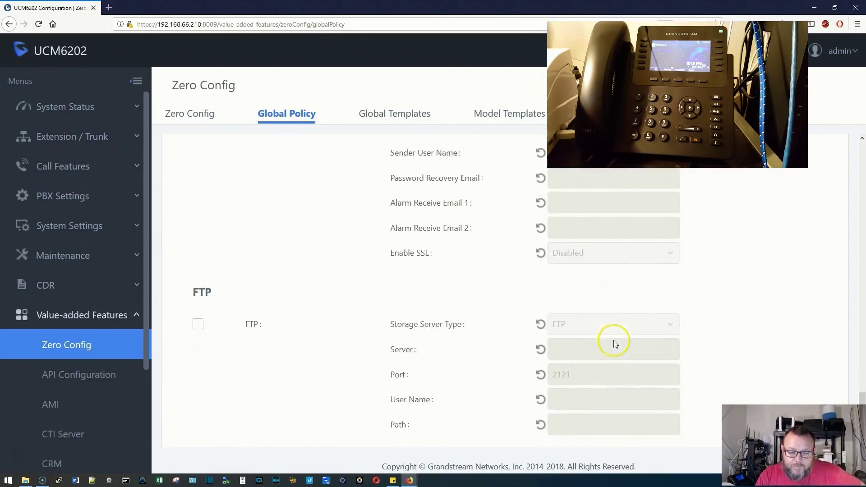
{"action": "scroll", "coordinate": [614, 333], "scroll_direction": "up", "scroll_amount": 9}
{"action": "scroll", "coordinate": [613, 329], "scroll_direction": "up", "scroll_amount": 10}
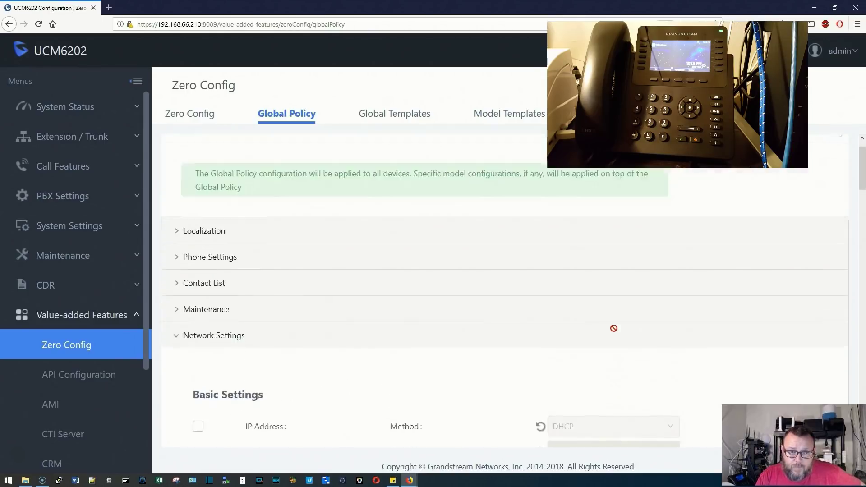
{"action": "scroll", "coordinate": [614, 330], "scroll_direction": "down", "scroll_amount": 4}
{"action": "scroll", "coordinate": [615, 332], "scroll_direction": "up", "scroll_amount": 4}
{"action": "left_click", "coordinate": [741, 186]}
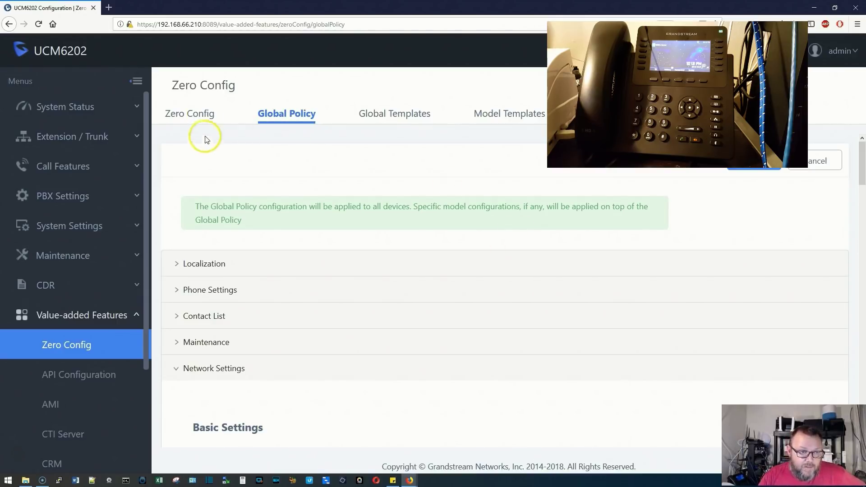
{"action": "left_click", "coordinate": [200, 113]}
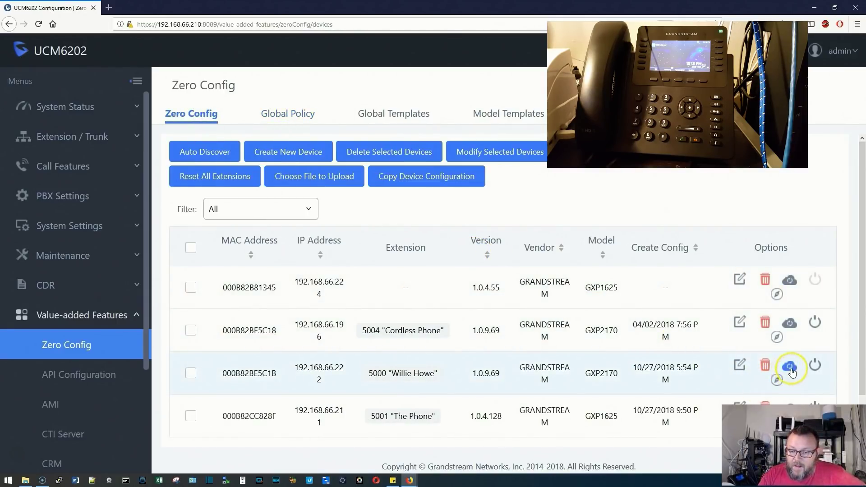
- Send and confirm a settings update to the GXP2170 phone at extension 5000
{"action": "left_click", "coordinate": [791, 367]}
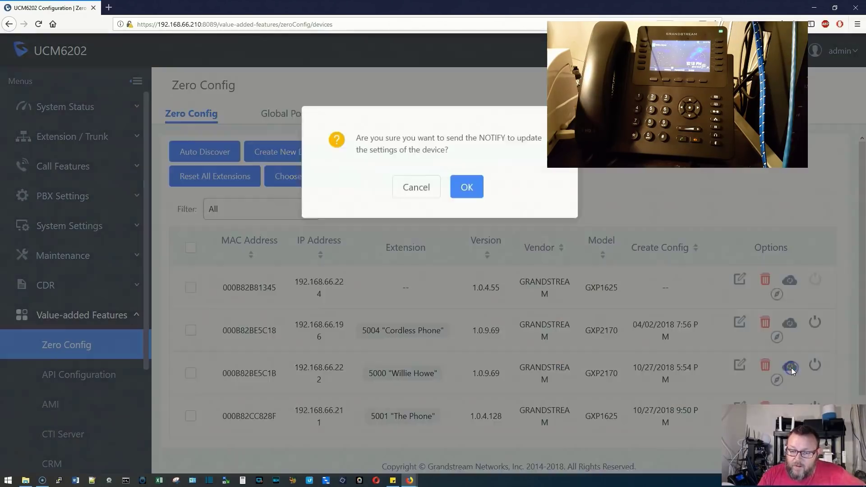
{"action": "left_click", "coordinate": [464, 186]}
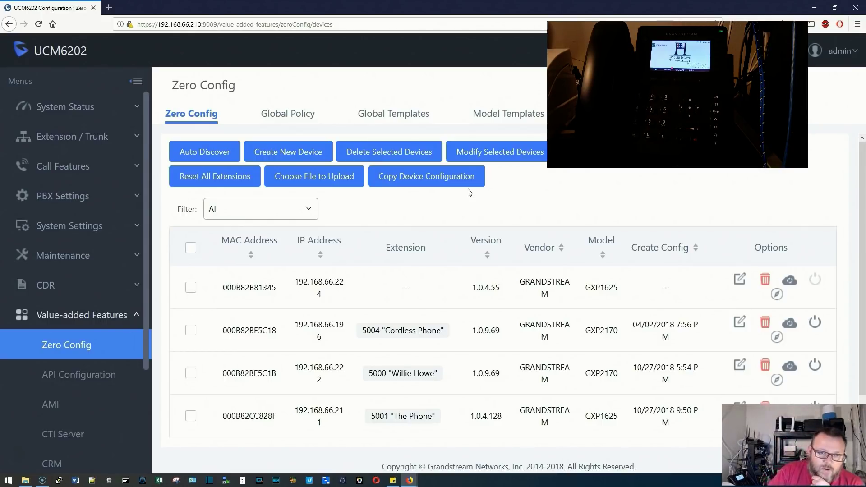
{"action": "scroll", "coordinate": [459, 210], "scroll_direction": "down", "scroll_amount": 1}
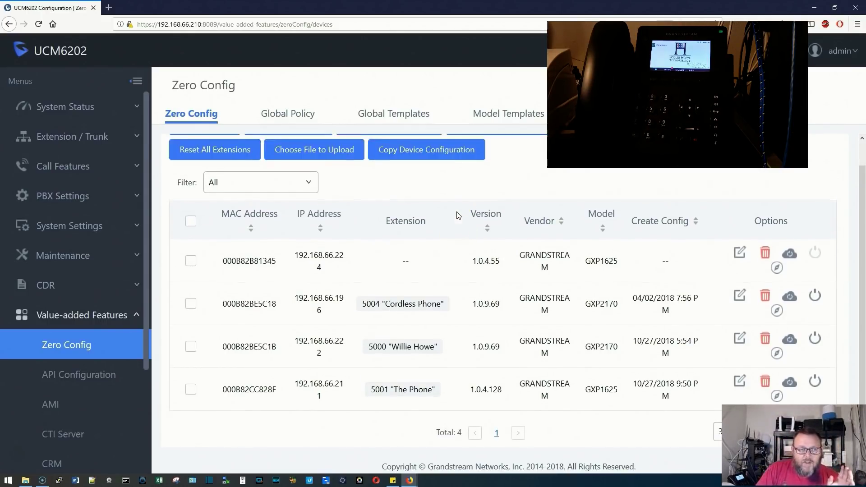
{"action": "scroll", "coordinate": [459, 215], "scroll_direction": "up", "scroll_amount": 1}
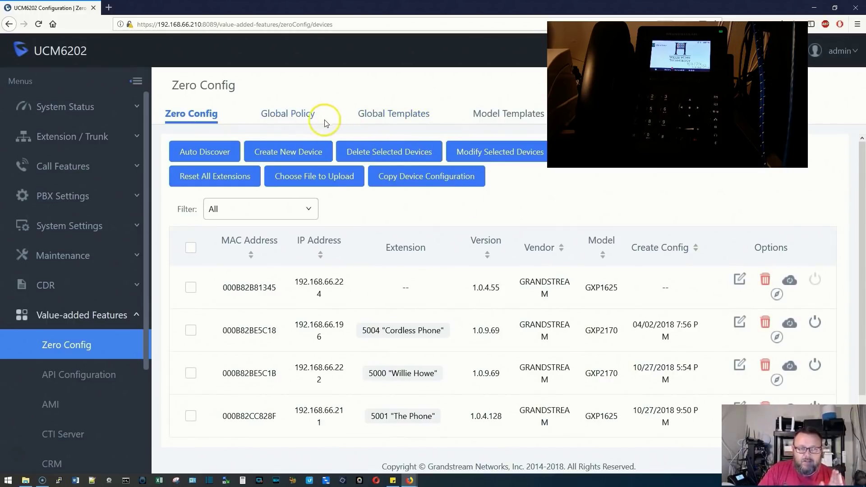